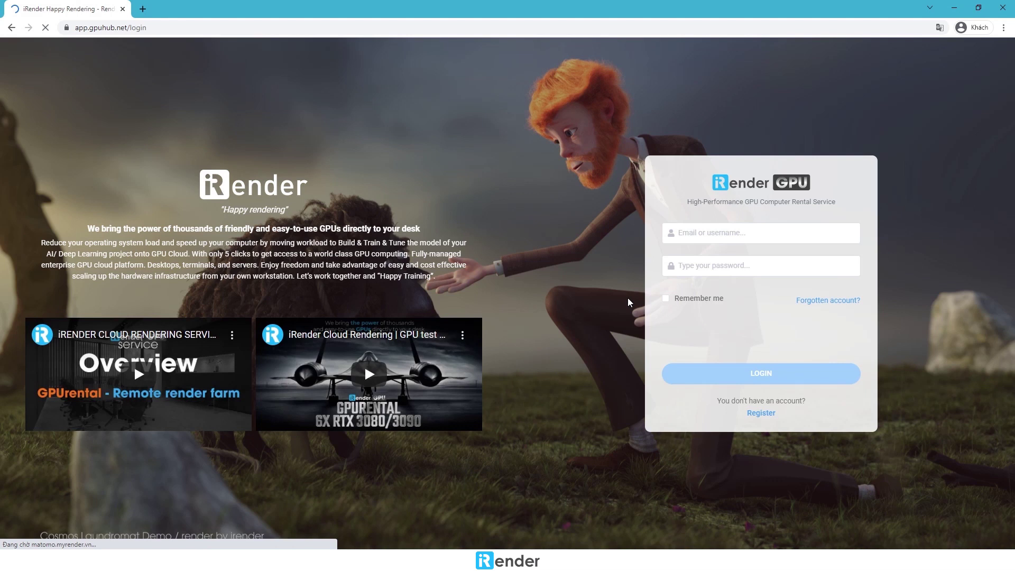
# Enter the account username and password in the iRender login form.
pyautogui.click(709, 236)
pyautogui.write('hoang')
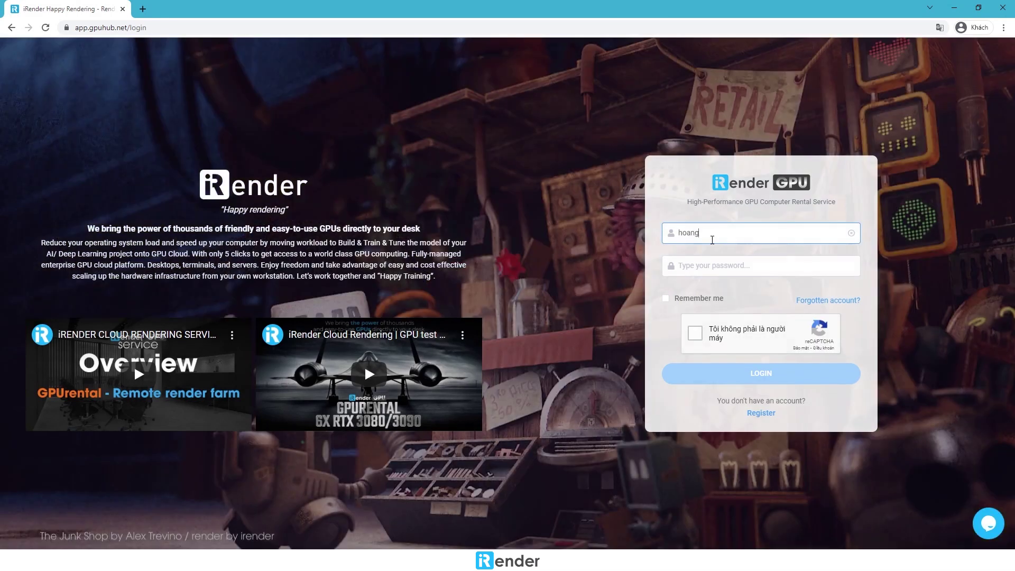
pyautogui.press('Tab')
pyautogui.write('••••••••••')
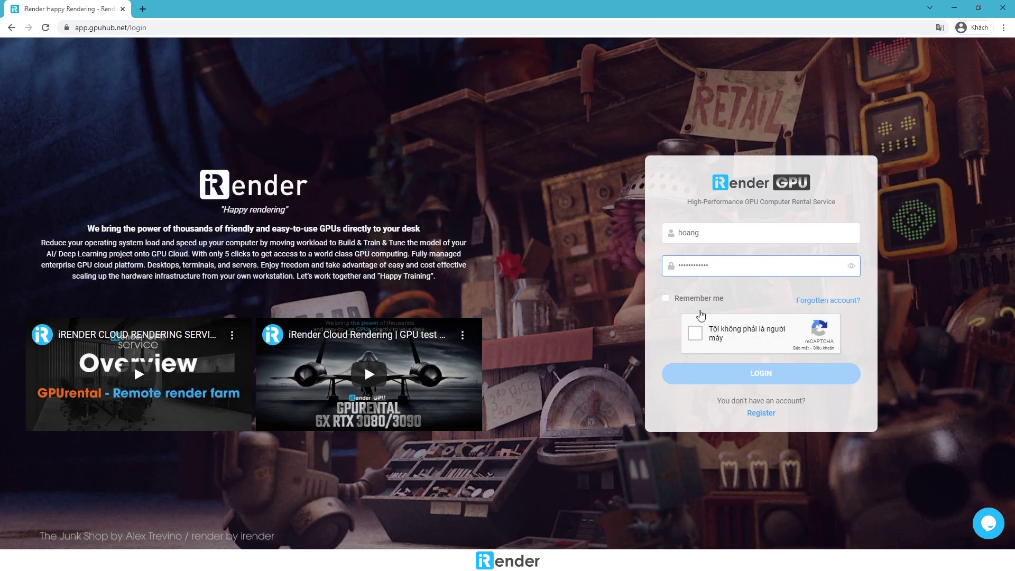
# Complete the reCAPTCHA image challenge and log in to the dashboard.
pyautogui.click(695, 333)
pyautogui.click(646, 349)
pyautogui.click(509, 350)
pyautogui.click(587, 434)
pyautogui.click(653, 471)
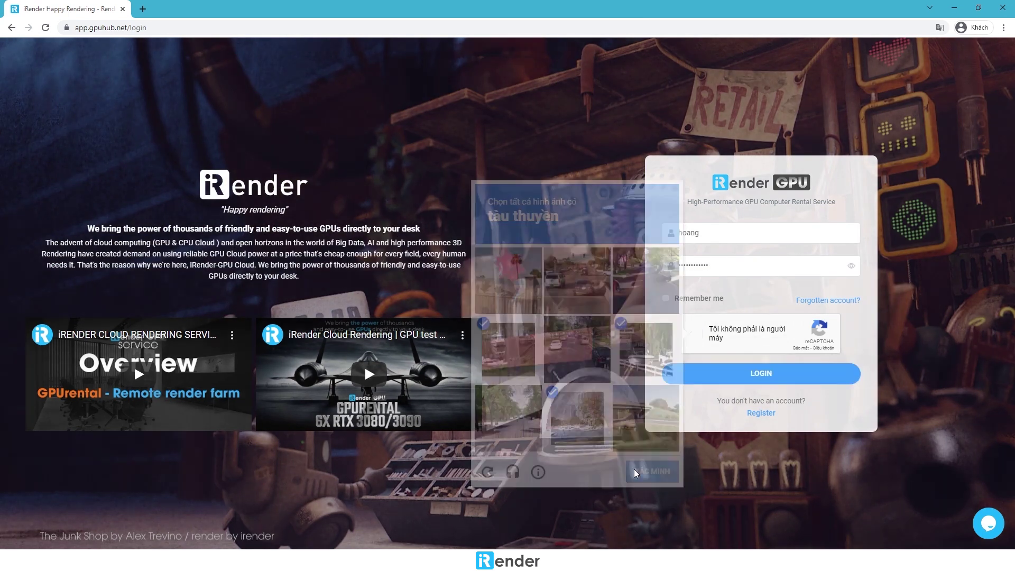
pyautogui.click(712, 381)
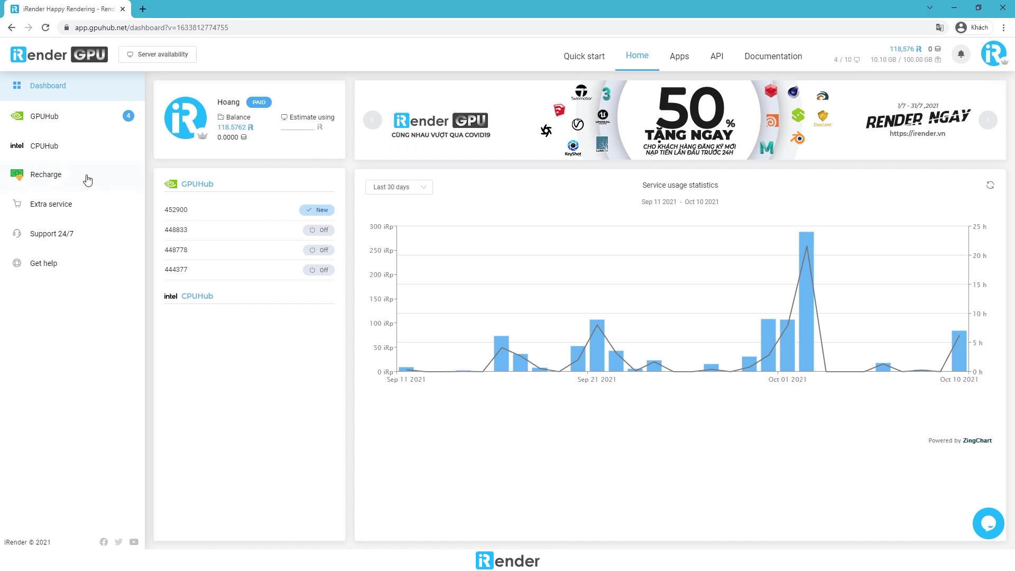
# Review the 6x, 2x - 4x and single card server packages offered for a new GPUHub image without creating one.
pyautogui.click(74, 123)
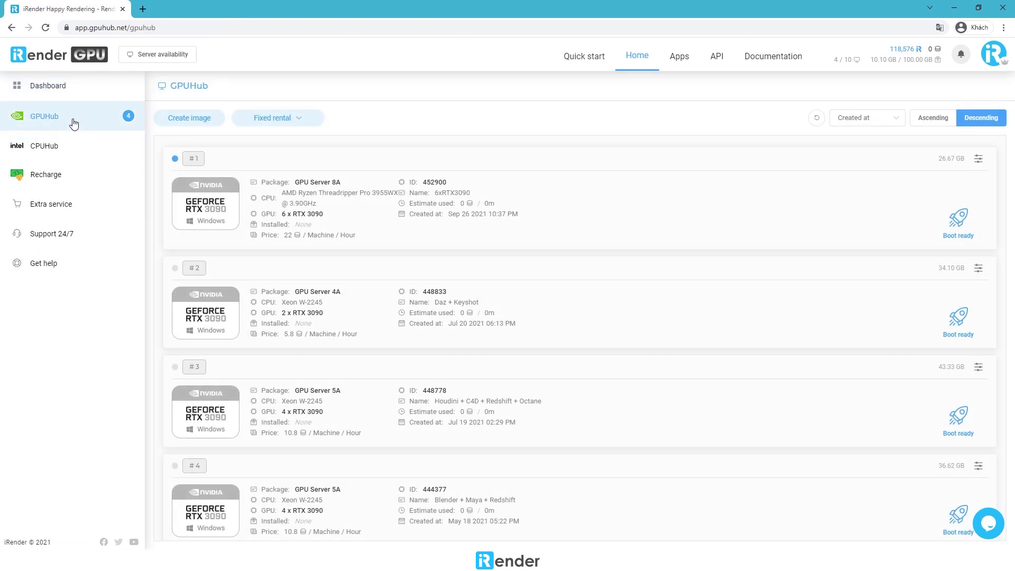
pyautogui.click(217, 119)
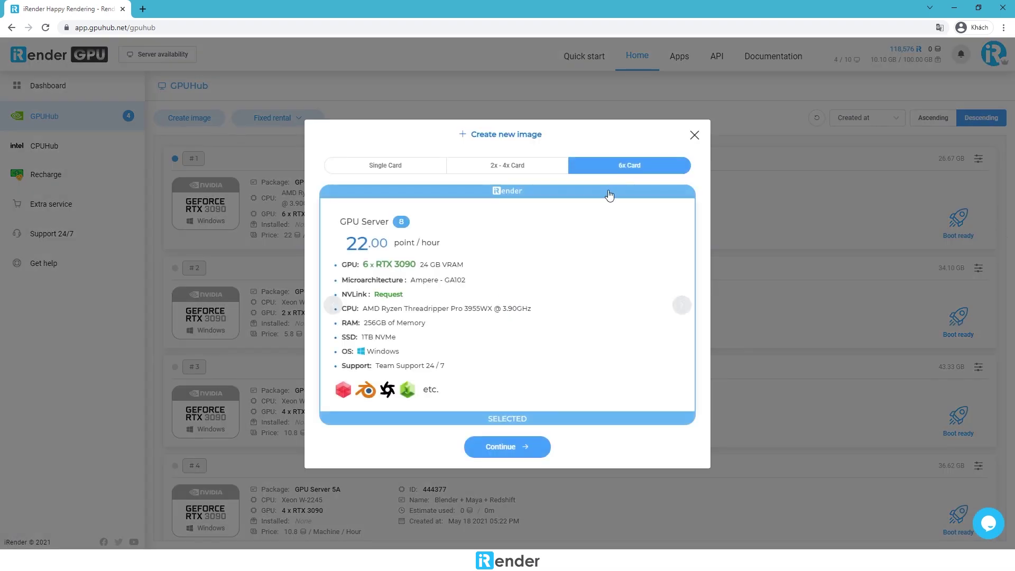
pyautogui.click(521, 172)
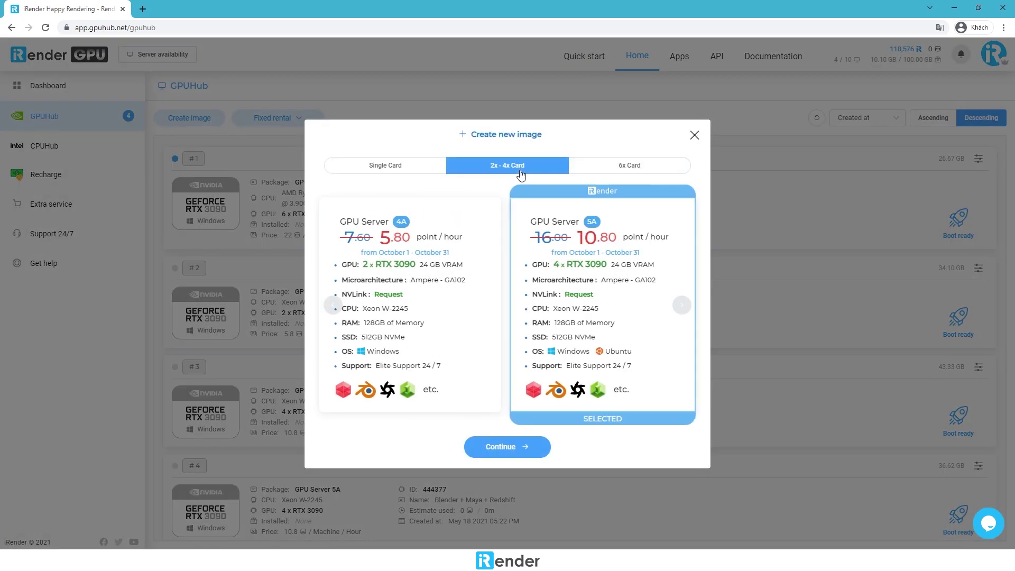
pyautogui.click(472, 210)
pyautogui.click(401, 167)
pyautogui.click(693, 137)
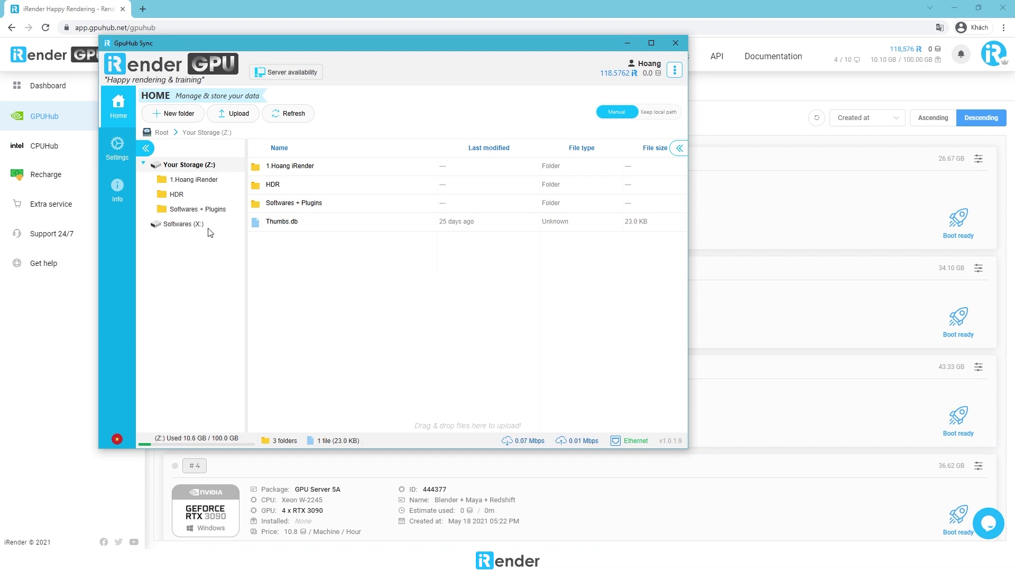
# Upload the Arnold folder from the local HoudiniProject directory to Your Storage (Z:) in GpuHub Sync, and put the sync window away.
pyautogui.click(443, 561)
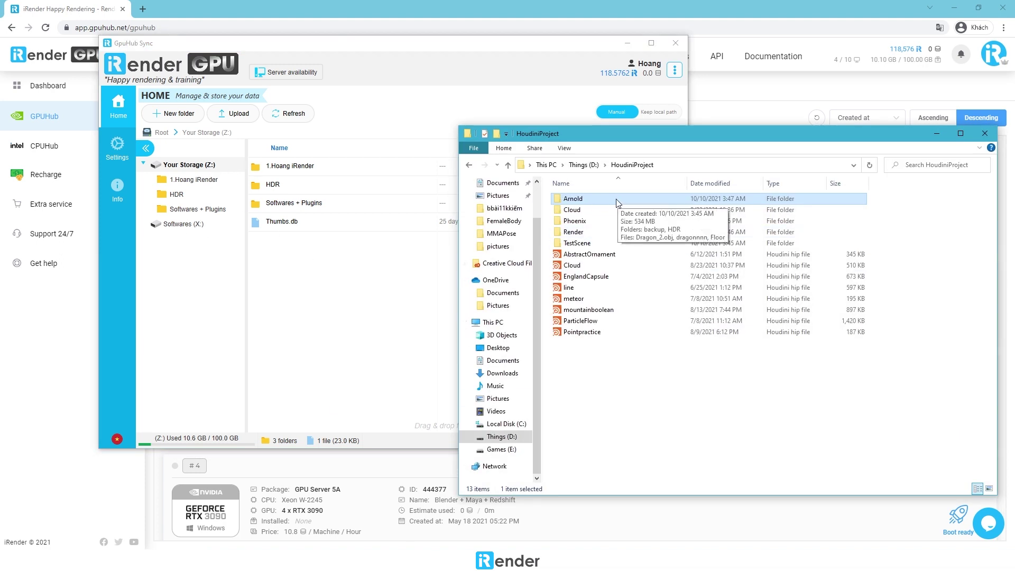
pyautogui.moveTo(617, 203); pyautogui.dragTo(374, 261)
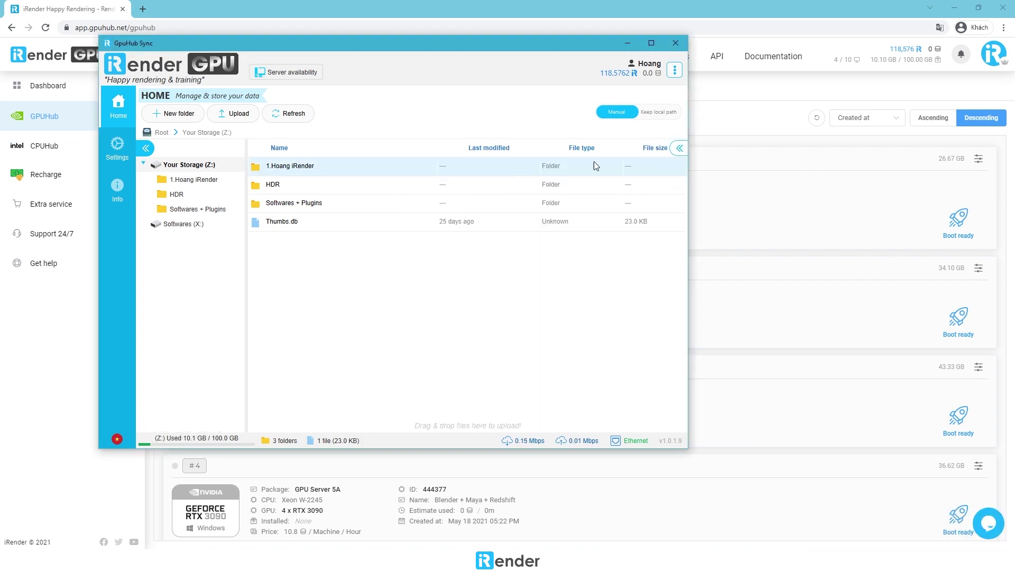
pyautogui.click(627, 43)
# Boot the Houdini + C4D + Redshift + Octane machine and download its remote connection file.
pyautogui.click(944, 425)
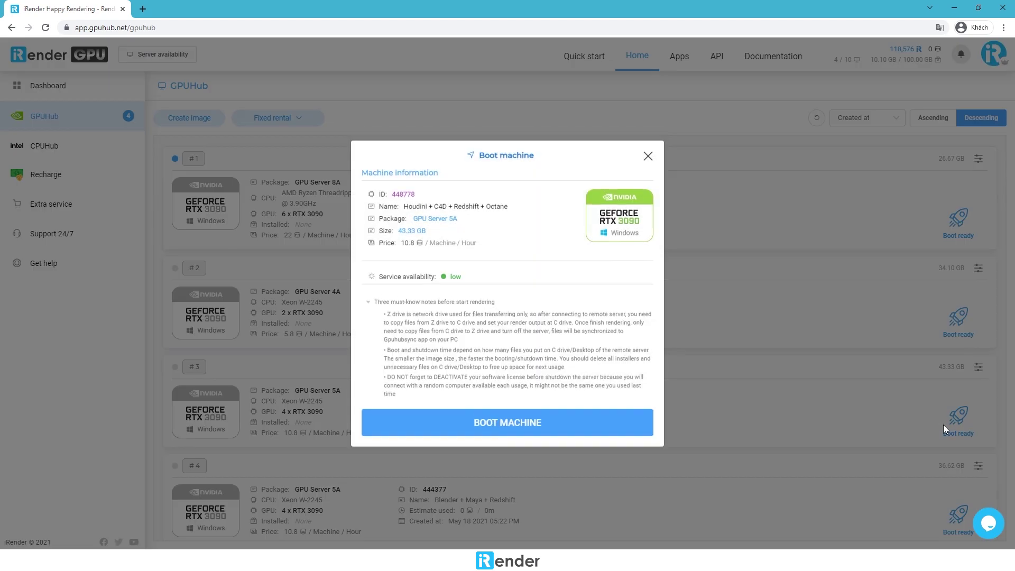
pyautogui.click(620, 429)
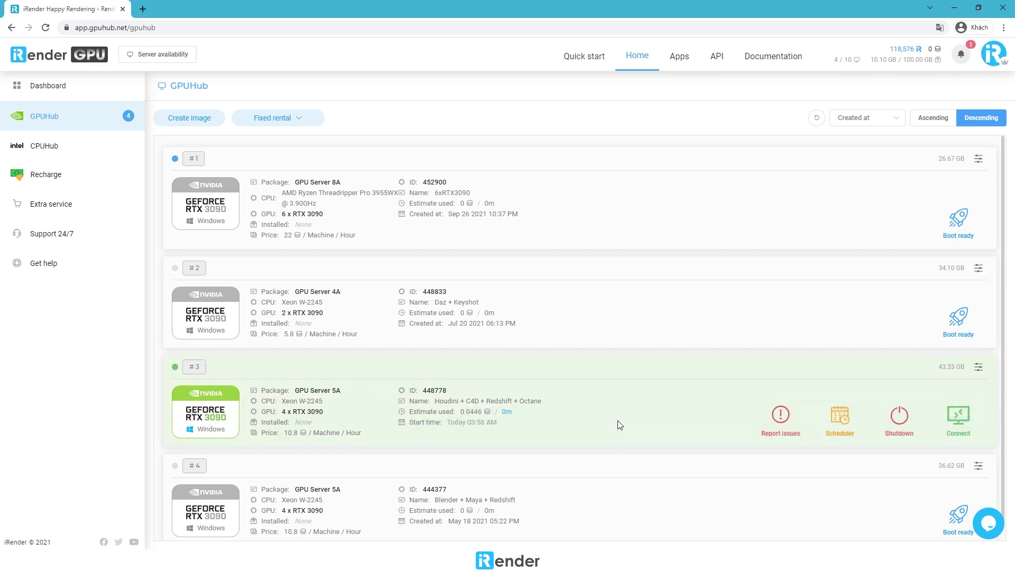
pyautogui.click(959, 416)
pyautogui.click(311, 452)
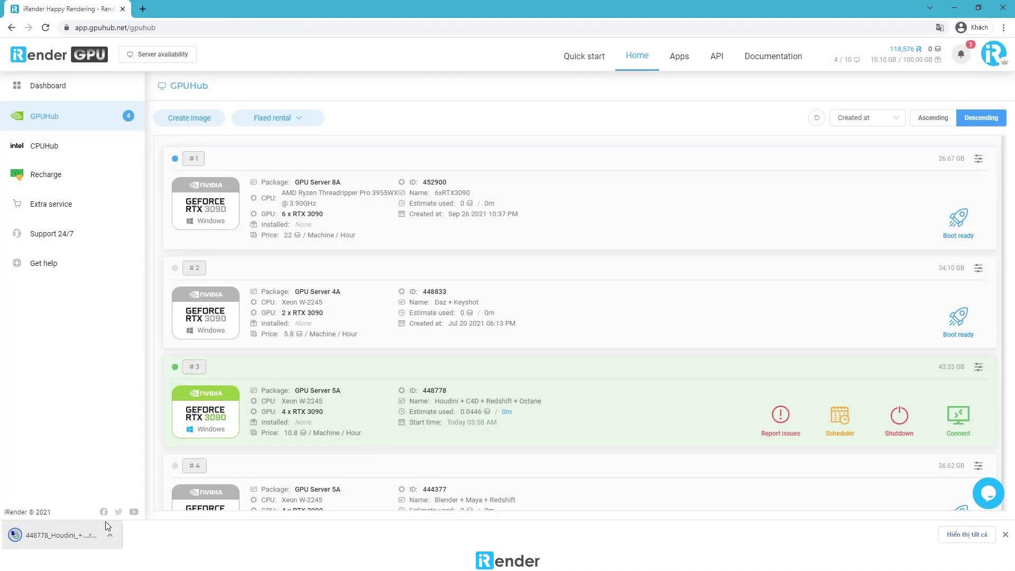
# Open the downloaded connection file and sign in to the remote server with the account password.
pyautogui.click(36, 535)
pyautogui.click(565, 340)
pyautogui.write('•••••••••••••')
pyautogui.press('Return')
pyautogui.click(539, 366)
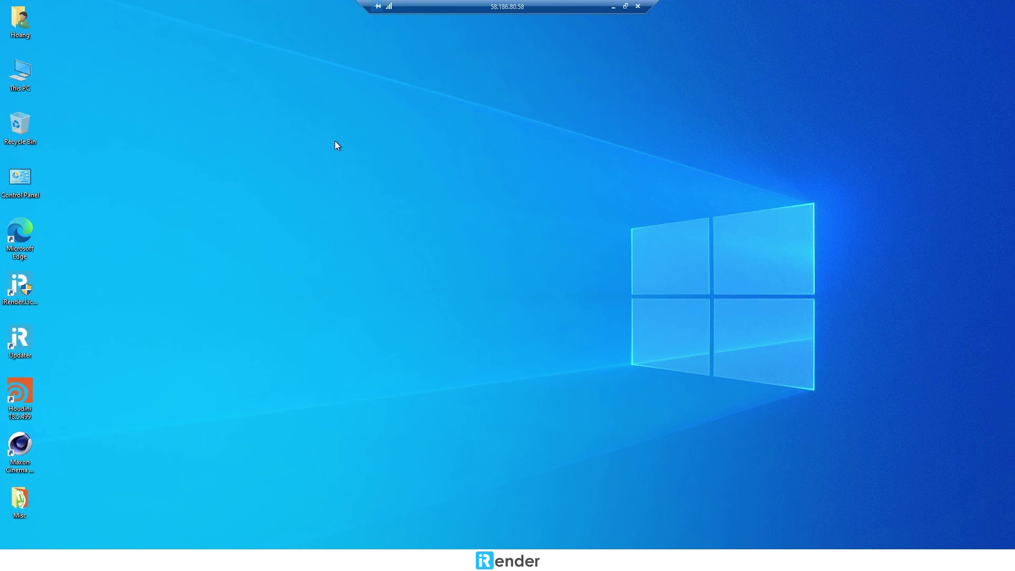
# Copy the Arnold folder from Storage (Z:) to the remote desktop and close the file window.
pyautogui.doubleClick(20, 74)
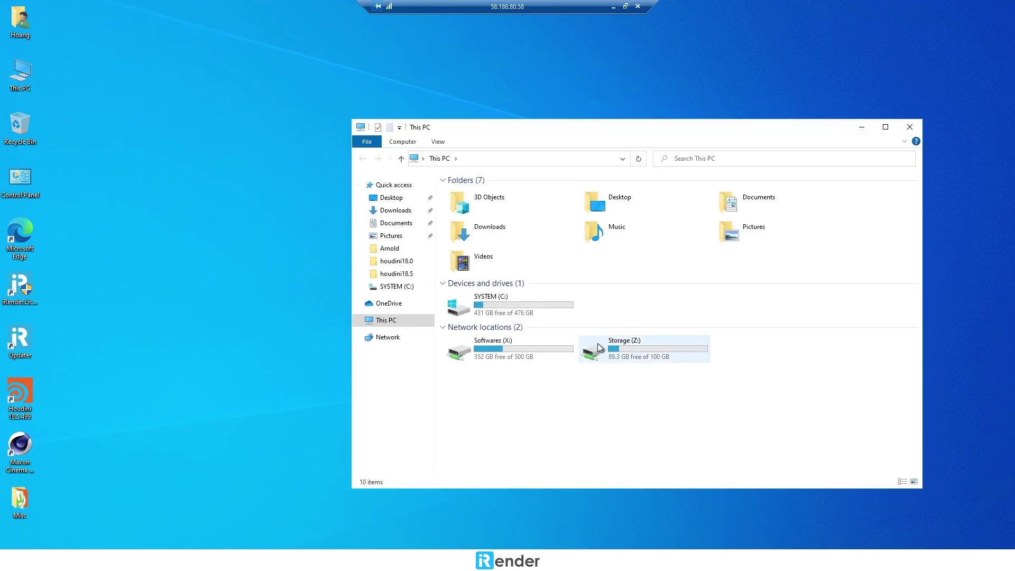
pyautogui.doubleClick(598, 344)
pyautogui.doubleClick(482, 205)
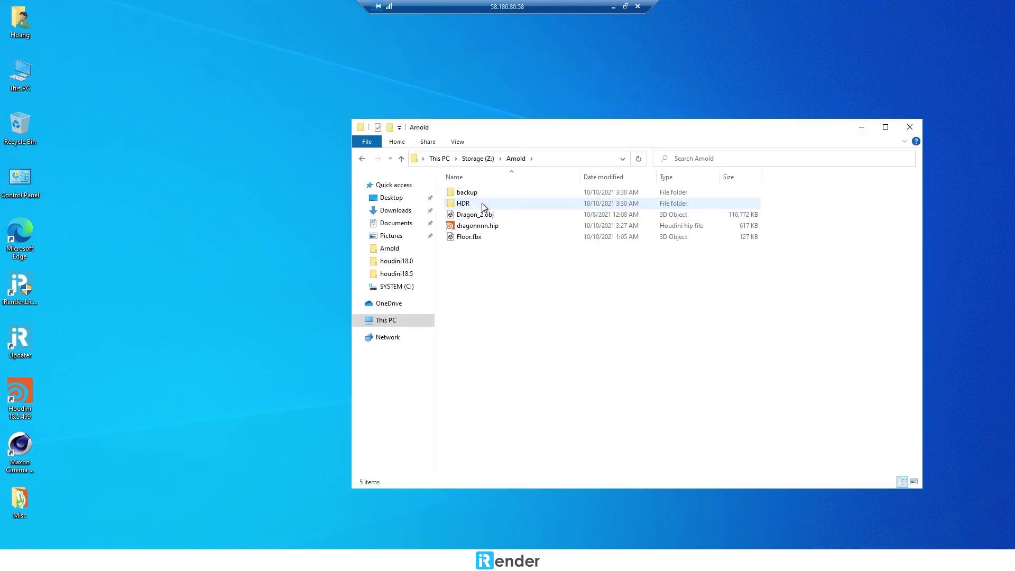
pyautogui.hotkey('alt', 'Left')
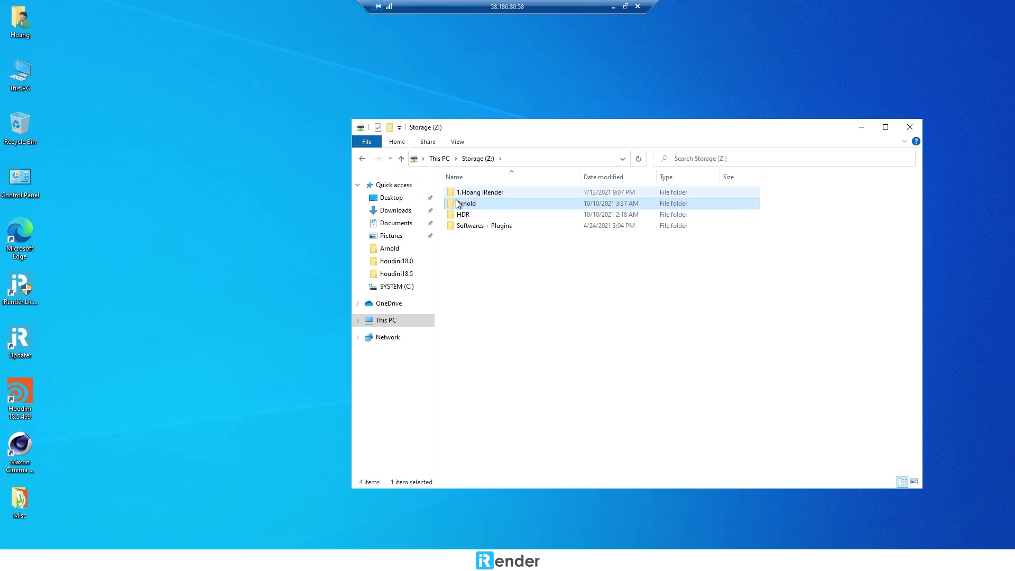
pyautogui.rightClick(457, 200)
pyautogui.click(488, 394)
pyautogui.rightClick(150, 56)
pyautogui.click(170, 101)
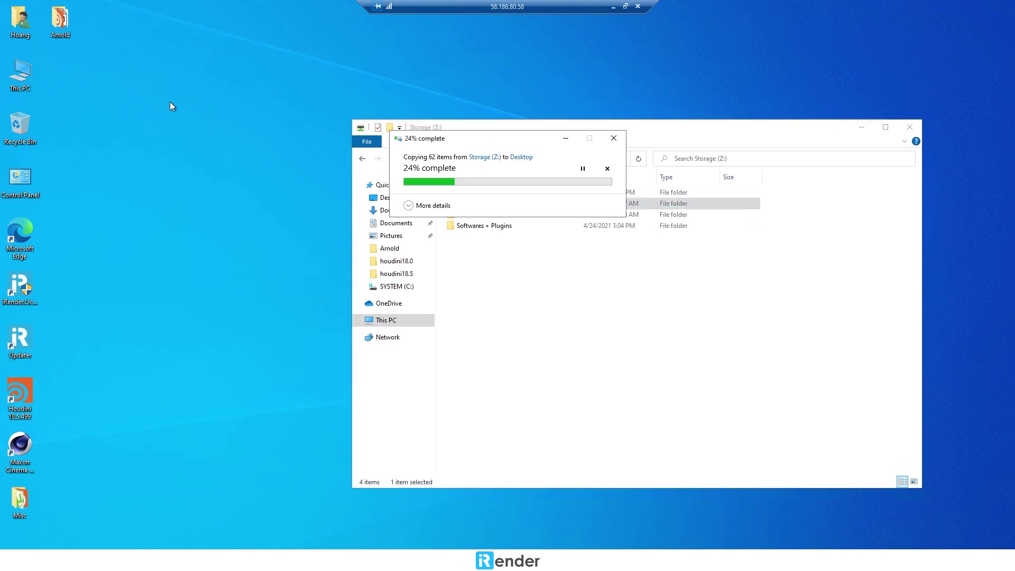
pyautogui.click(910, 127)
# Open the copied Arnold folder on the desktop and launch Houdini 18.5.499.
pyautogui.doubleClick(51, 30)
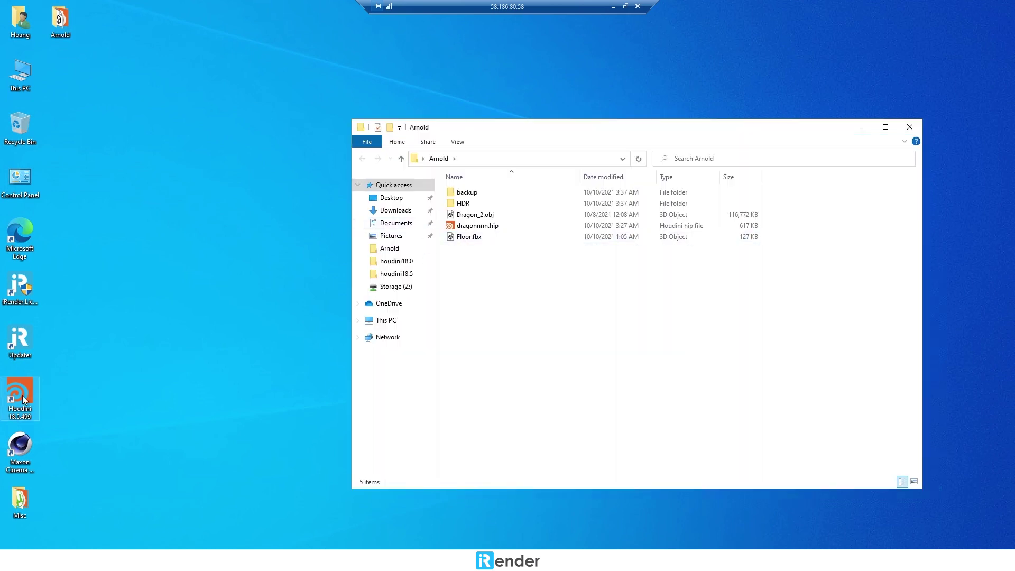
pyautogui.rightClick(26, 392)
pyautogui.click(120, 103)
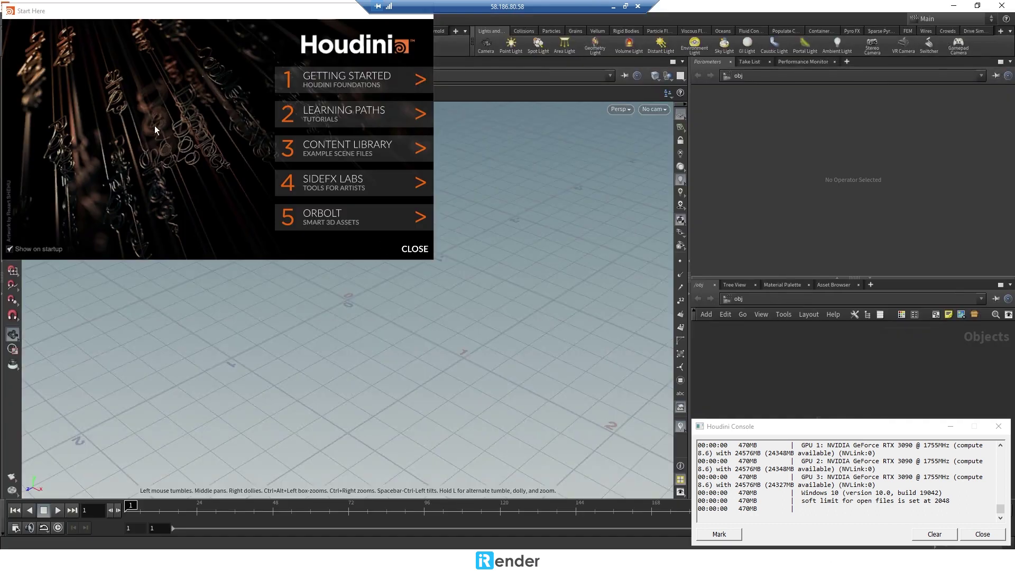
# Open the scene dragonnnn.hip from the Arnold folder on the desktop in Houdini.
pyautogui.click(13, 20)
pyautogui.click(24, 44)
pyautogui.click(63, 65)
pyautogui.doubleClick(148, 65)
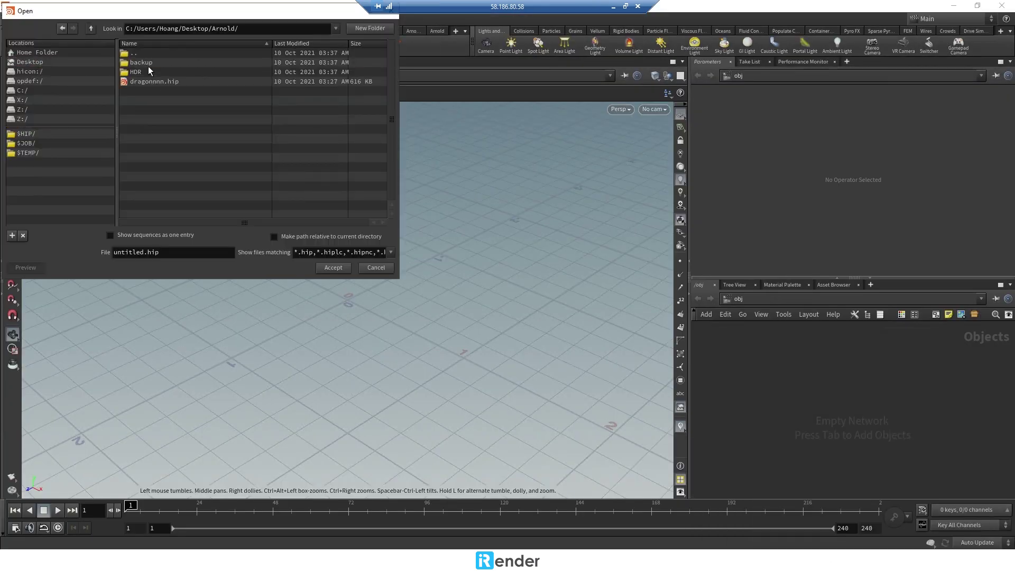
pyautogui.click(154, 81)
pyautogui.click(329, 266)
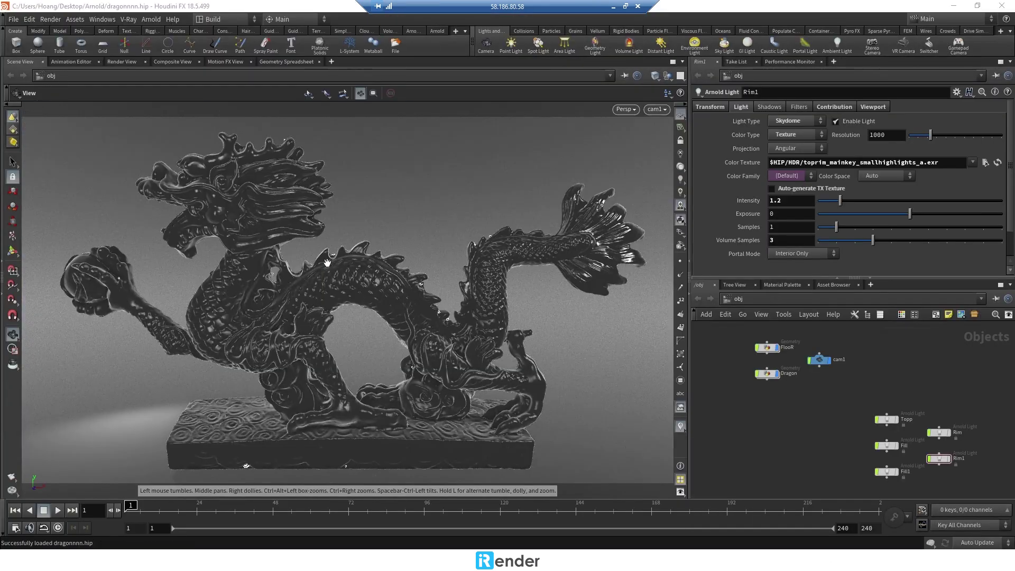
# Group the Arnold light nodes in a network box titled Light and give it a light palette colour.
pyautogui.moveTo(852, 399); pyautogui.dragTo(968, 489)
pyautogui.hotkey('shift', 'o')
pyautogui.doubleClick(918, 406)
pyautogui.write('Light')
pyautogui.press('Return')
pyautogui.press('c')
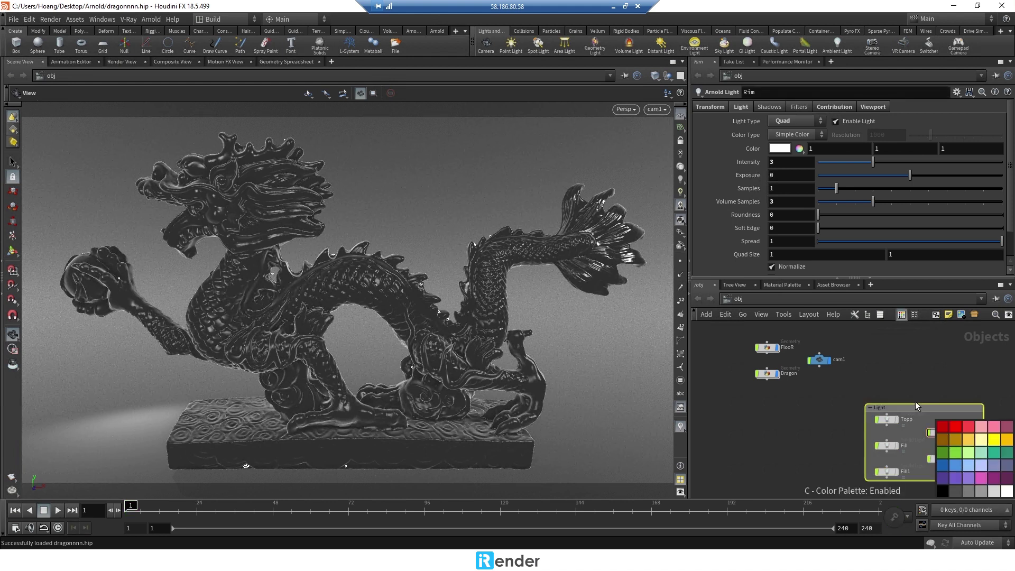
pyautogui.click(988, 465)
pyautogui.press('c')
# Switch the network to the out context and preview the dragon through cam1 with arnold1 in the Render View.
pyautogui.click(122, 62)
pyautogui.click(739, 301)
pyautogui.click(740, 360)
pyautogui.click(34, 78)
pyautogui.click(978, 536)
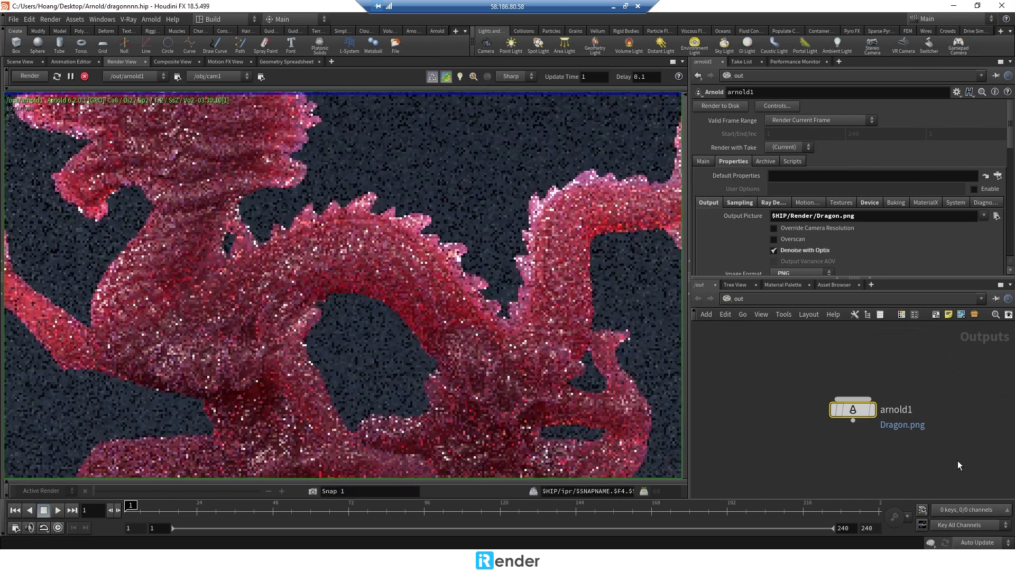
pyautogui.scroll(-4, 553, 367)
pyautogui.moveTo(553, 367); pyautogui.dragTo(501, 336, button='middle')
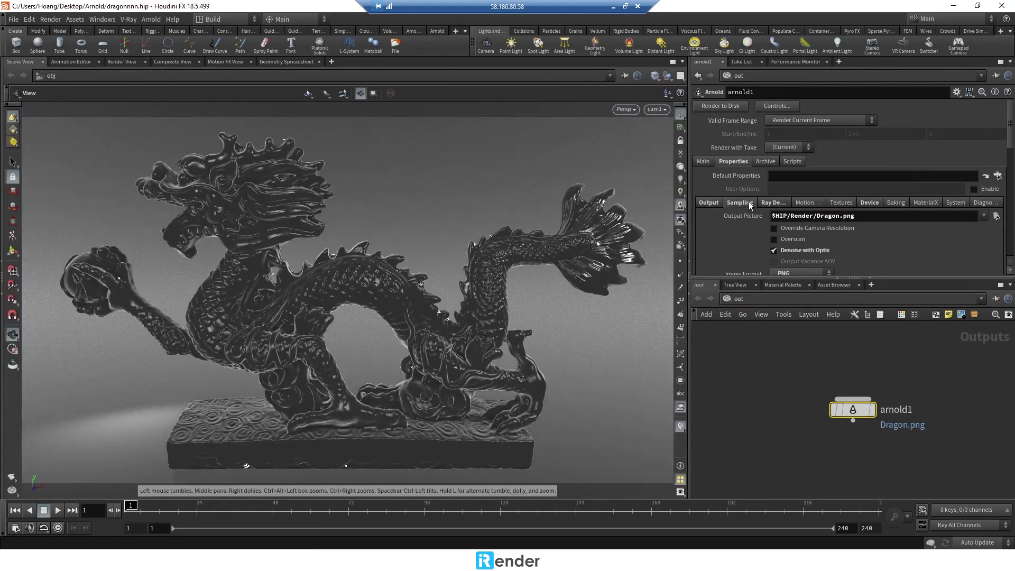
# Review arnold1's sampling, ray depth, motion, device and output settings.
pyautogui.click(748, 205)
pyautogui.click(777, 204)
pyautogui.click(808, 203)
pyautogui.click(866, 203)
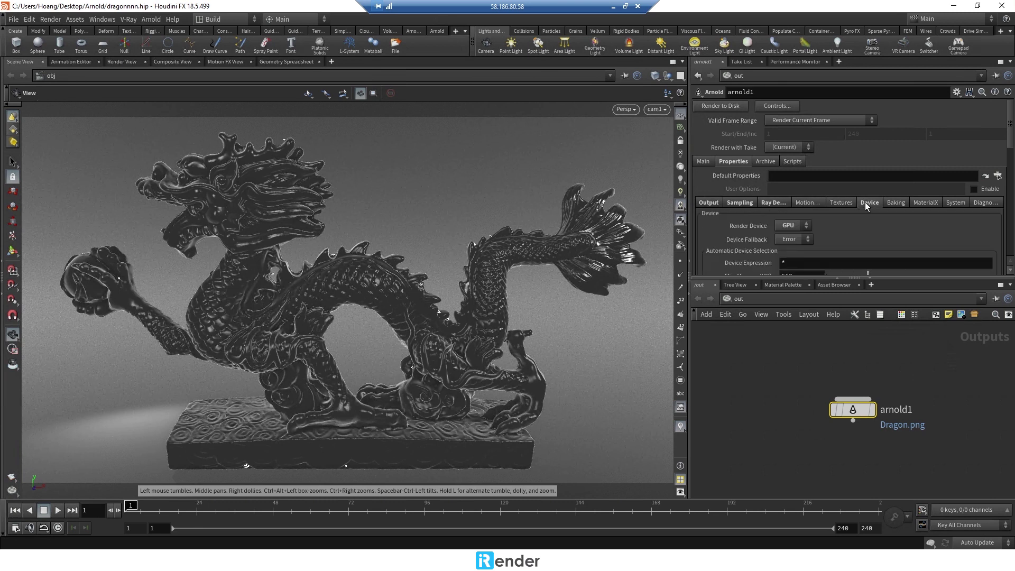
pyautogui.click(708, 162)
pyautogui.scroll(-2, 803, 224)
pyautogui.scroll(3, 803, 224)
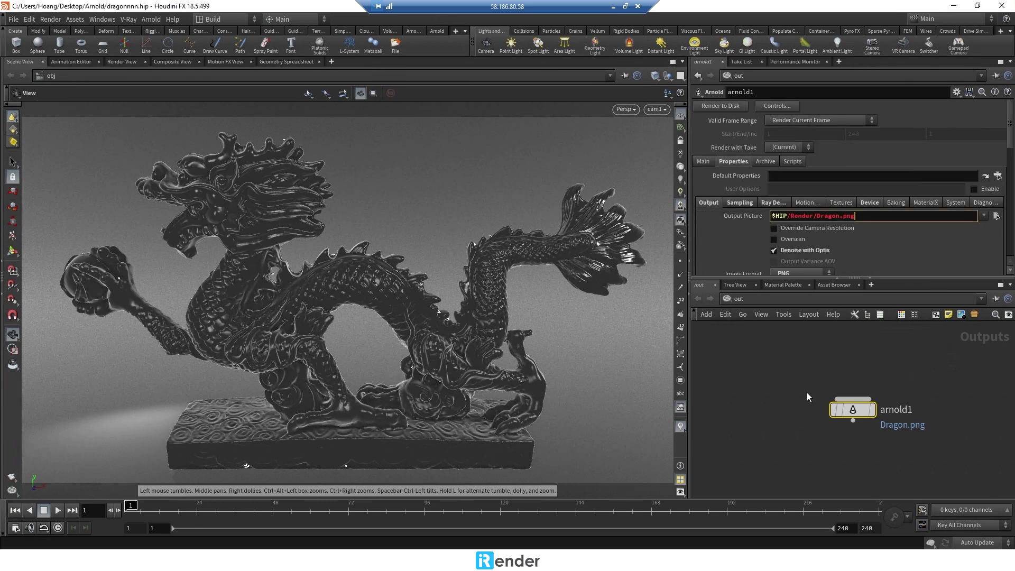
# Render the current frame to disk with arnold1 and kill the older preview job in Render Manager.
pyautogui.click(720, 109)
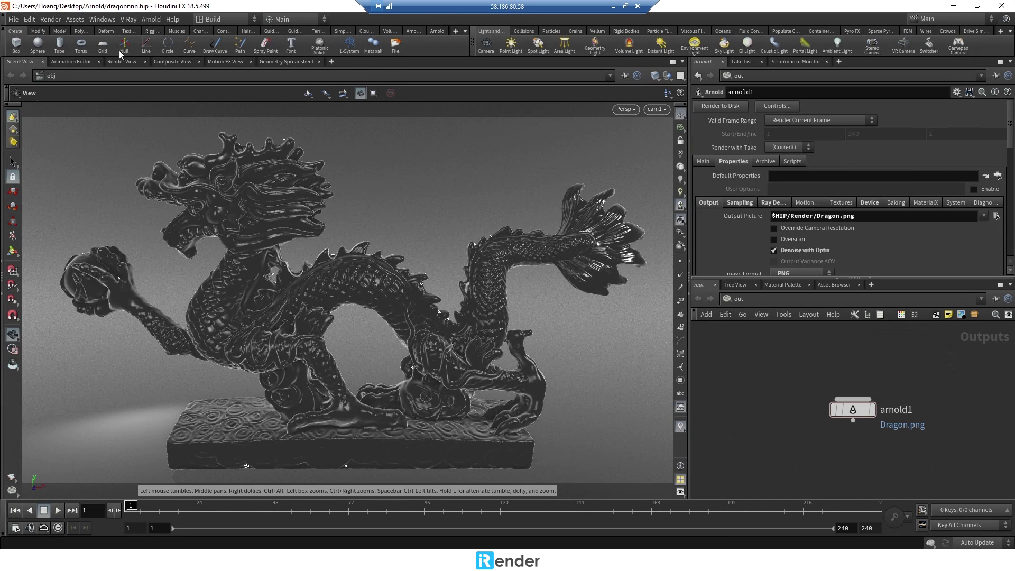
pyautogui.click(51, 19)
pyautogui.click(65, 88)
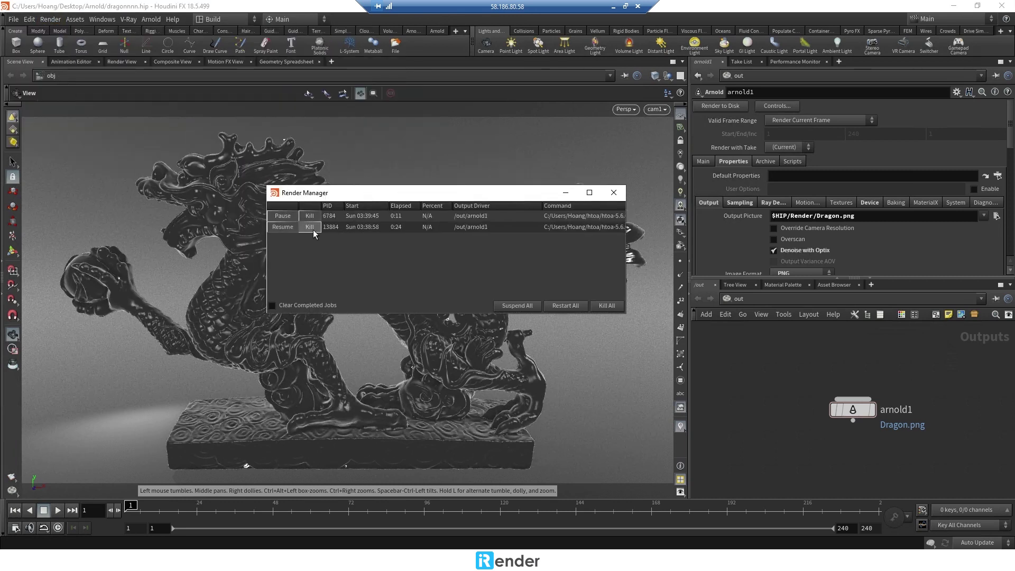
pyautogui.click(313, 230)
# Open Task Manager's performance view and switch GPU 0's Video Decode graph to another engine.
pyautogui.rightClick(489, 553)
pyautogui.click(521, 519)
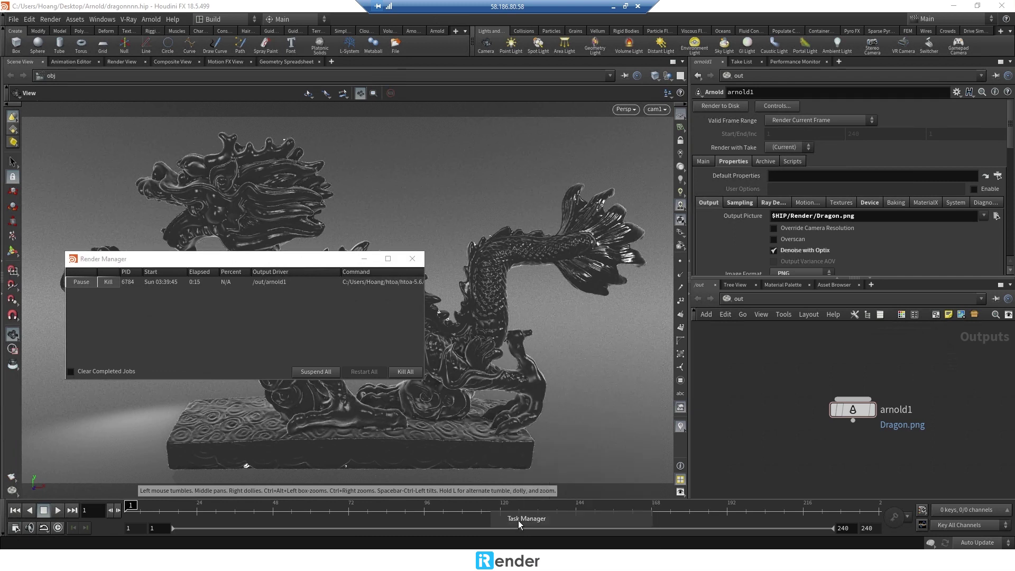
pyautogui.click(510, 79)
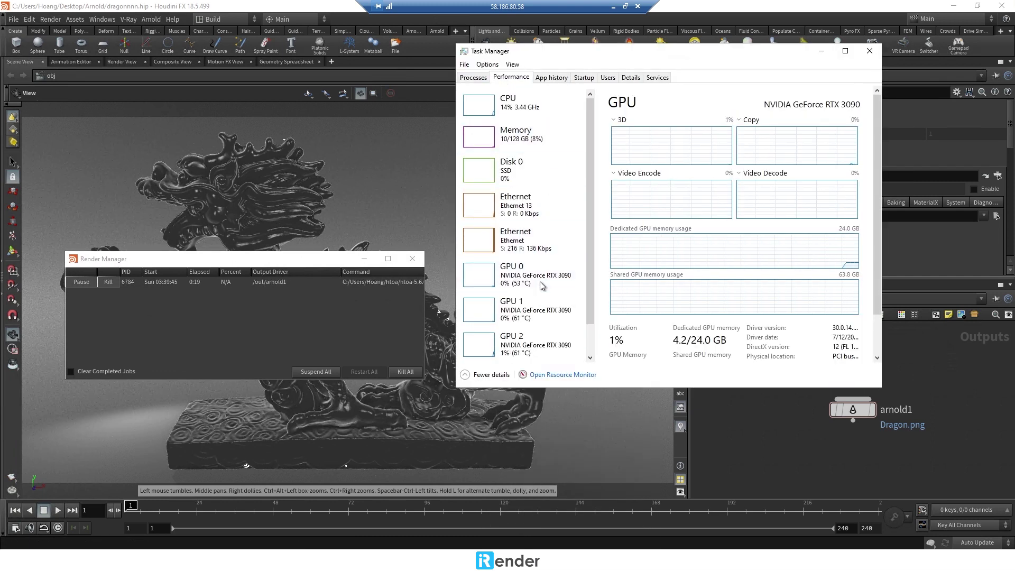
pyautogui.scroll(-1, 540, 293)
pyautogui.click(764, 173)
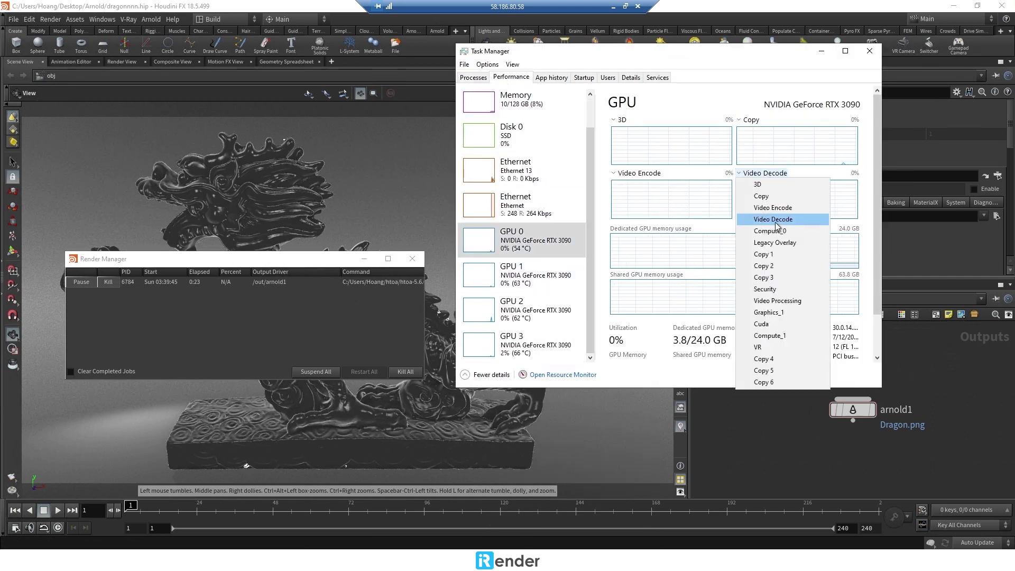
pyautogui.click(793, 315)
# Switch the Video Decode graph to Cuda for GPU 1, GPU 2 and GPU 3 and close Task Manager.
pyautogui.click(550, 284)
pyautogui.click(761, 174)
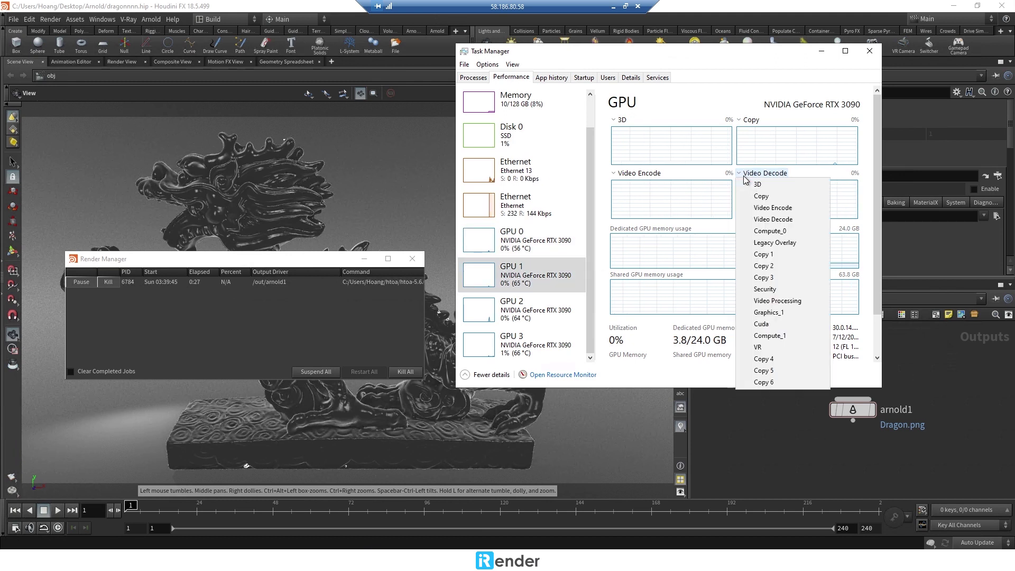
pyautogui.click(782, 324)
pyautogui.click(529, 310)
pyautogui.click(765, 173)
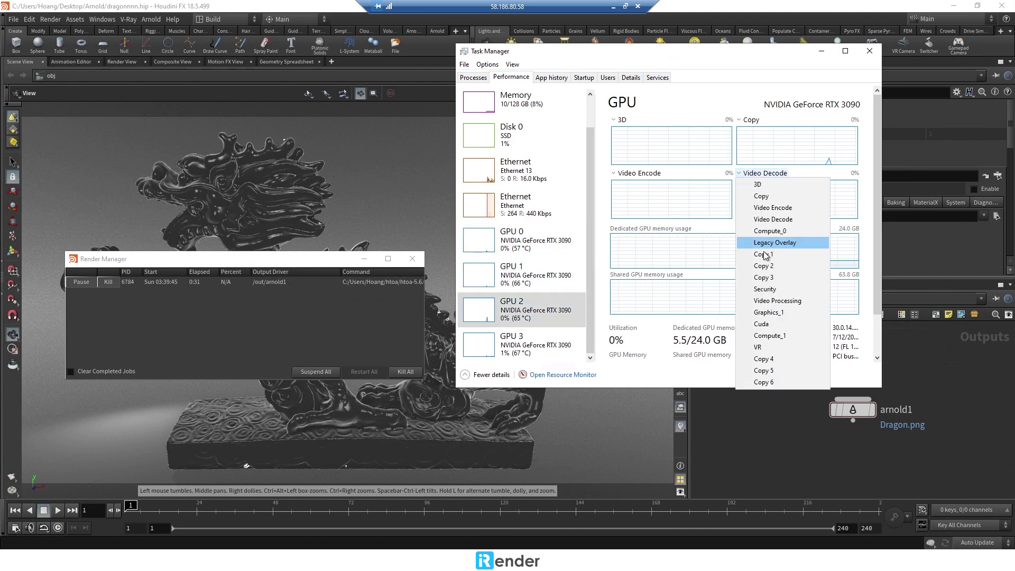
pyautogui.click(766, 253)
pyautogui.click(581, 336)
pyautogui.click(762, 173)
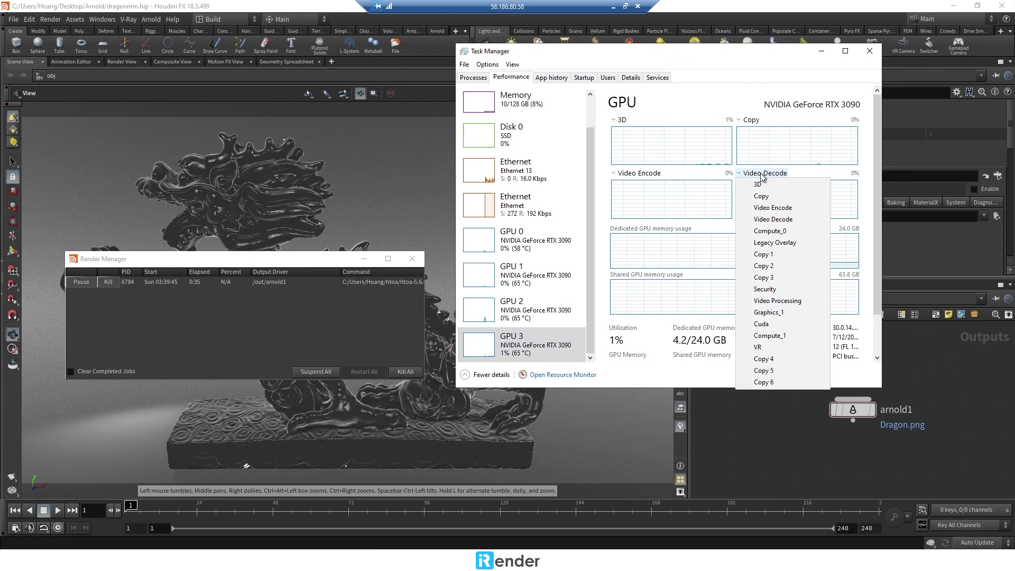
pyautogui.click(764, 297)
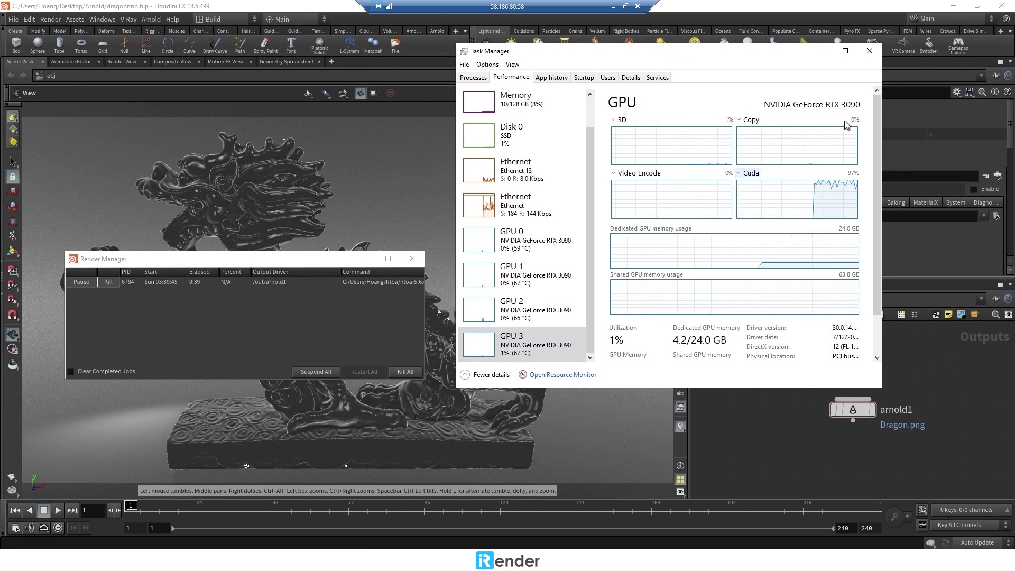
pyautogui.click(869, 51)
# Clear the finished arnold1 job in Render Manager and close both Render Manager and Houdini.
pyautogui.moveTo(307, 258); pyautogui.dragTo(616, 114)
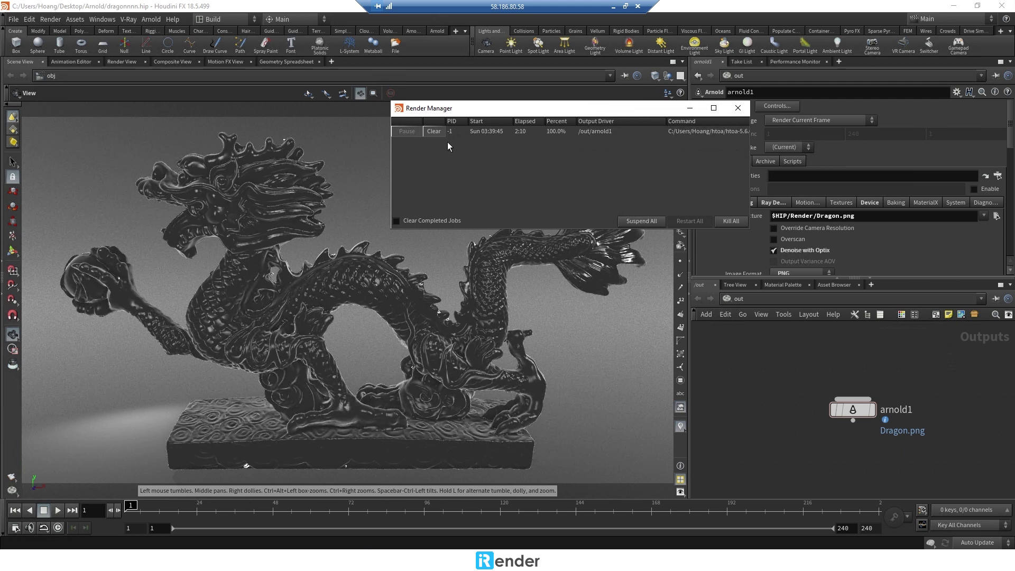
pyautogui.click(437, 132)
pyautogui.click(738, 108)
pyautogui.click(1001, 5)
# Open Dragon.png from the Render subfolder of the Arnold folder.
pyautogui.click(918, 69)
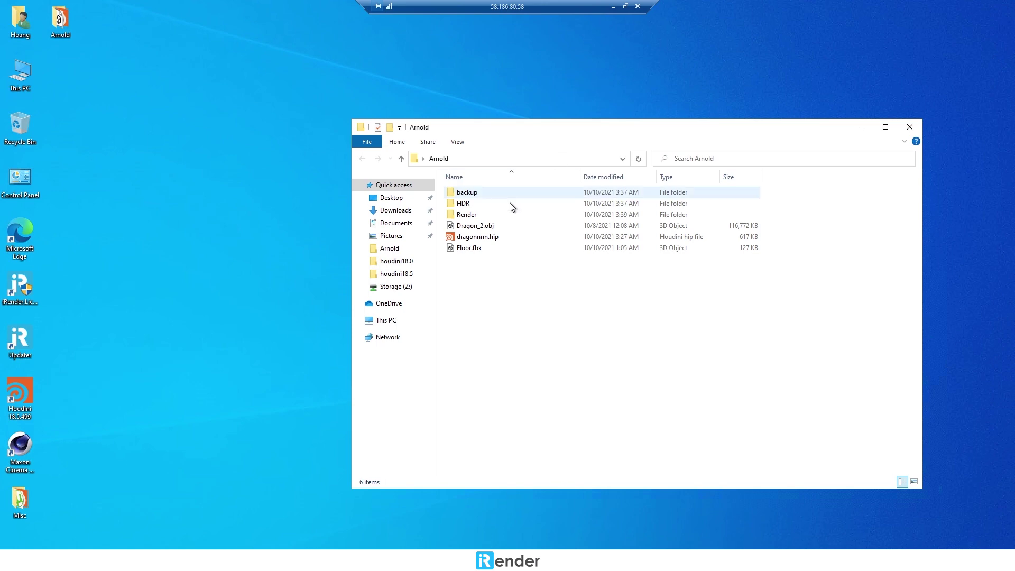
pyautogui.doubleClick(528, 215)
pyautogui.click(487, 208)
pyautogui.doubleClick(487, 212)
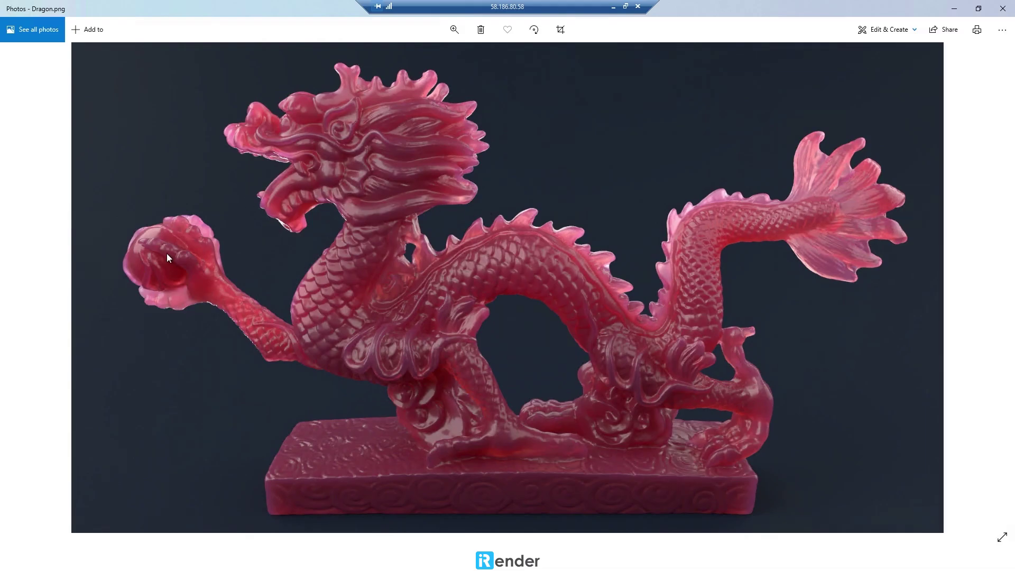
# Examine the rendered dragon's orb, head, base and tail up close and close the image.
pyautogui.doubleClick(166, 254)
pyautogui.moveTo(316, 166); pyautogui.dragTo(339, 349)
pyautogui.moveTo(881, 360); pyautogui.dragTo(178, 224)
pyautogui.moveTo(748, 265); pyautogui.dragTo(669, 184)
pyautogui.doubleClick(668, 184)
pyautogui.click(1001, 10)
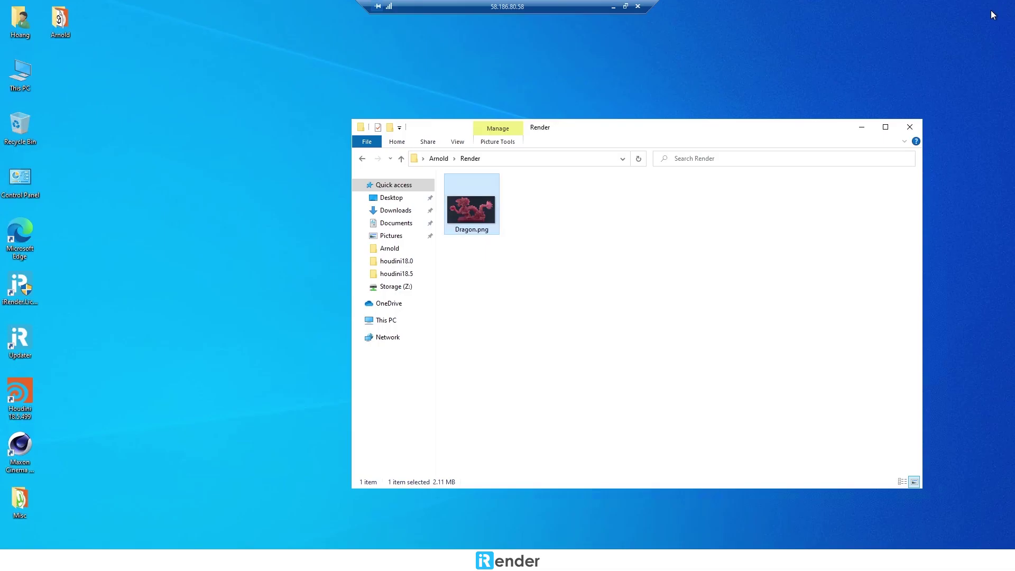
# Copy the Render folder from the server's Arnold folder into the Arnold folder on Storage (Z:).
pyautogui.click(401, 158)
pyautogui.rightClick(461, 214)
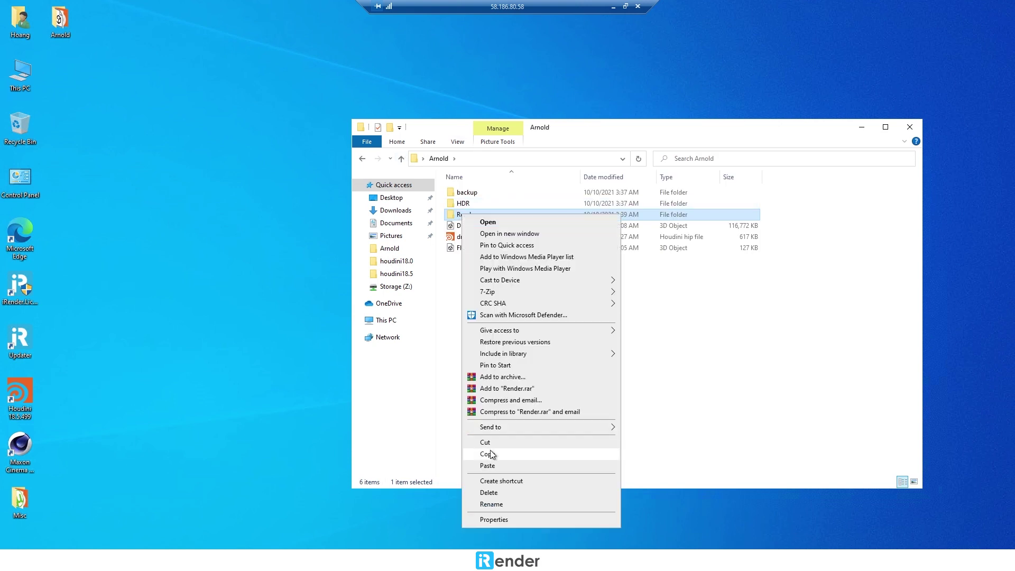
pyautogui.click(492, 454)
pyautogui.click(390, 321)
pyautogui.doubleClick(553, 310)
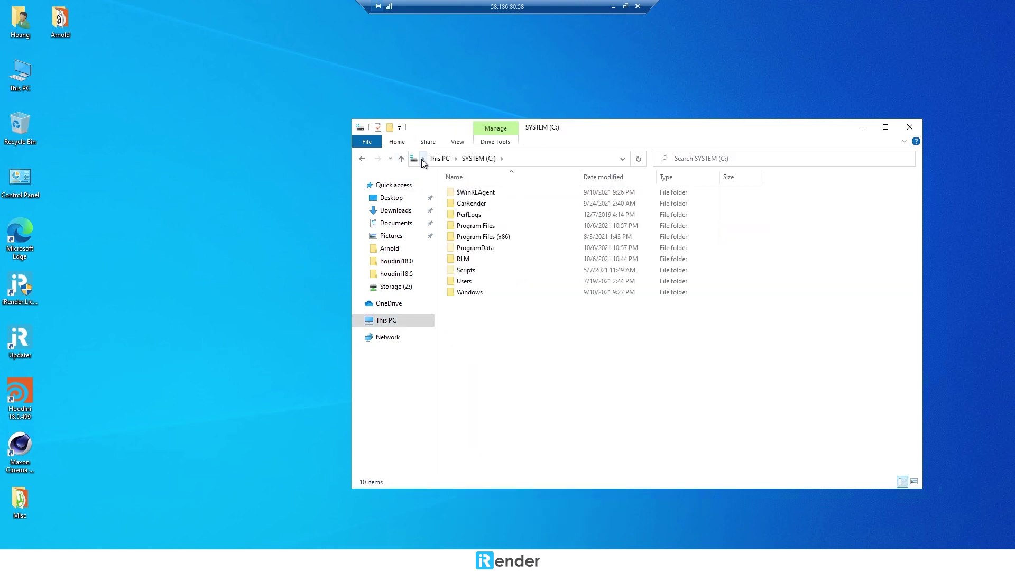
pyautogui.click(440, 159)
pyautogui.doubleClick(595, 341)
pyautogui.doubleClick(487, 204)
pyautogui.rightClick(522, 284)
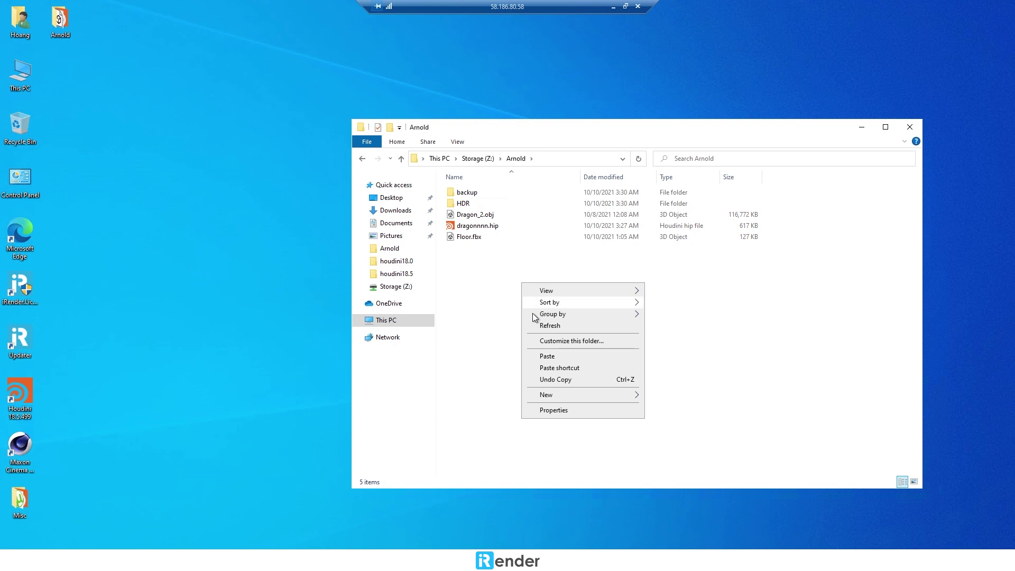
pyautogui.click(548, 356)
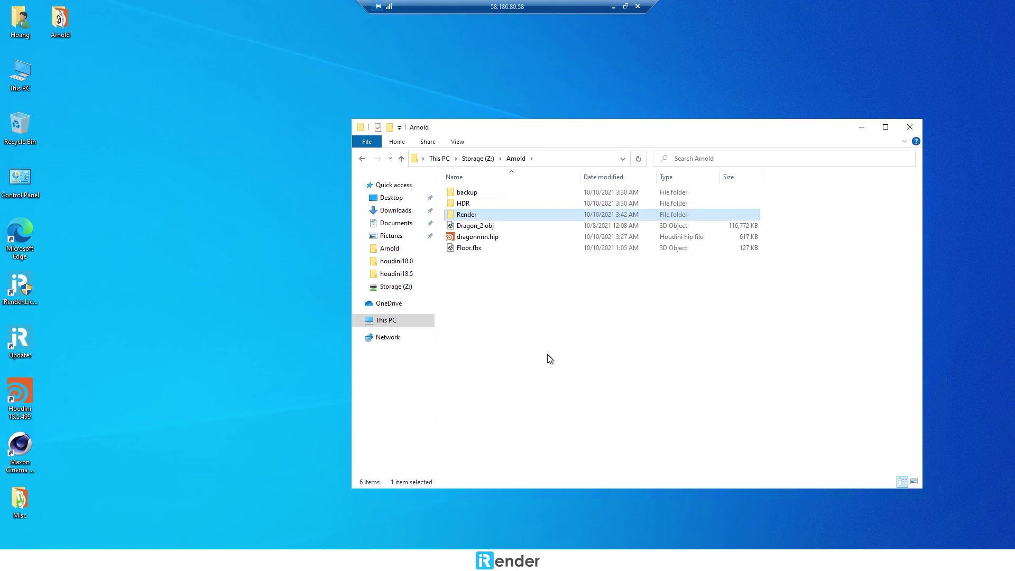
# Close the file window and disconnect the remote desktop session.
pyautogui.click(908, 128)
pyautogui.click(638, 6)
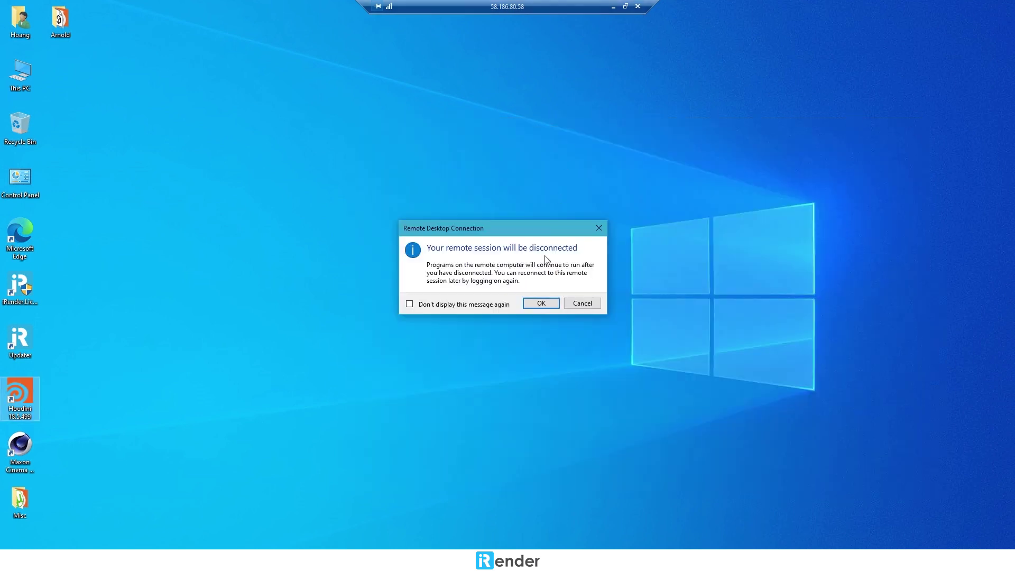
pyautogui.press('Return')
# Shut down the running Houdini + C4D + Redshift + Octane machine and submit the five-star rating.
pyautogui.click(899, 417)
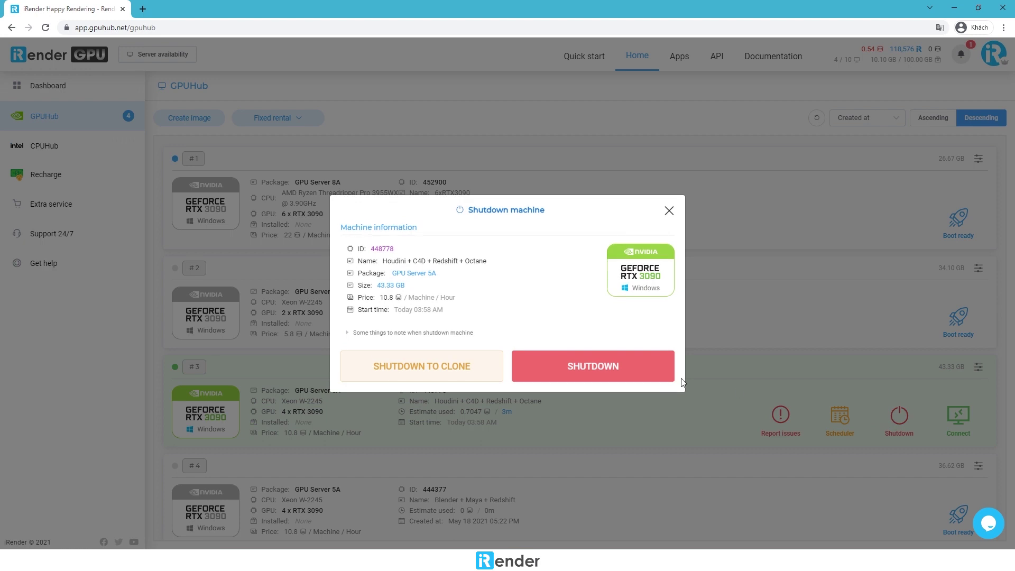
pyautogui.click(652, 372)
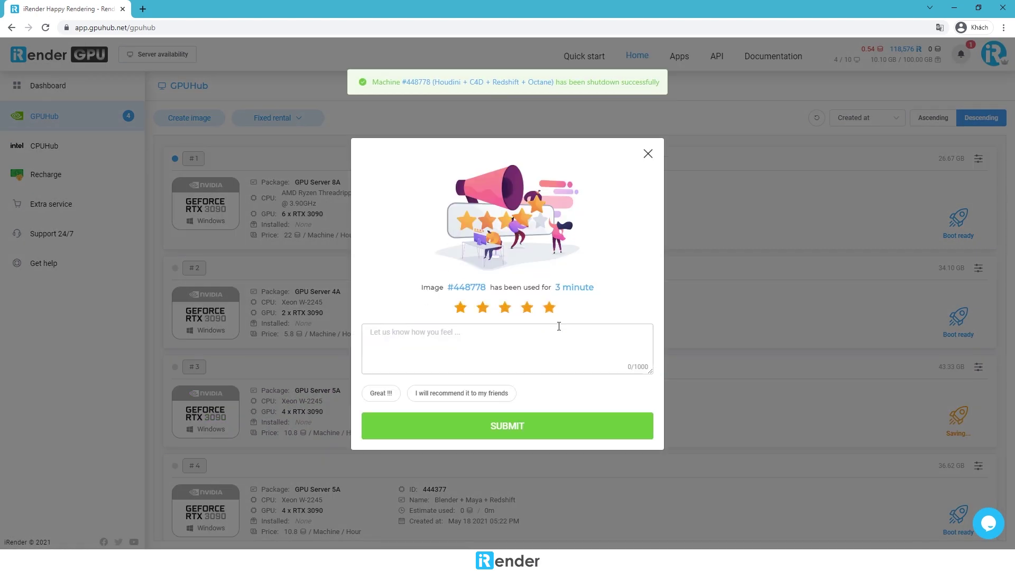
pyautogui.click(540, 423)
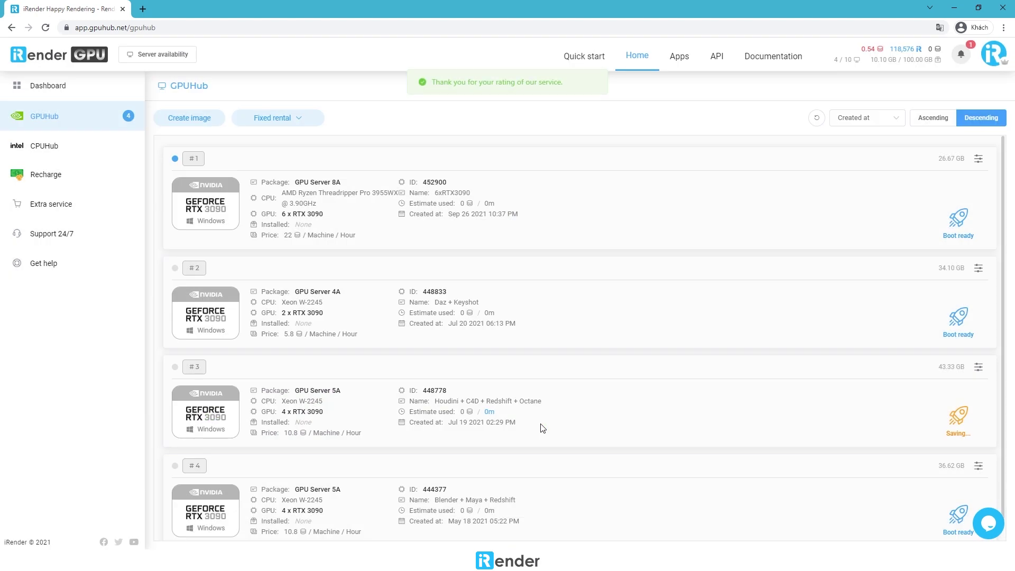
# Switch to GpuHub Sync, refresh the Z: storage listing and open its Arnold folder.
pyautogui.click(598, 562)
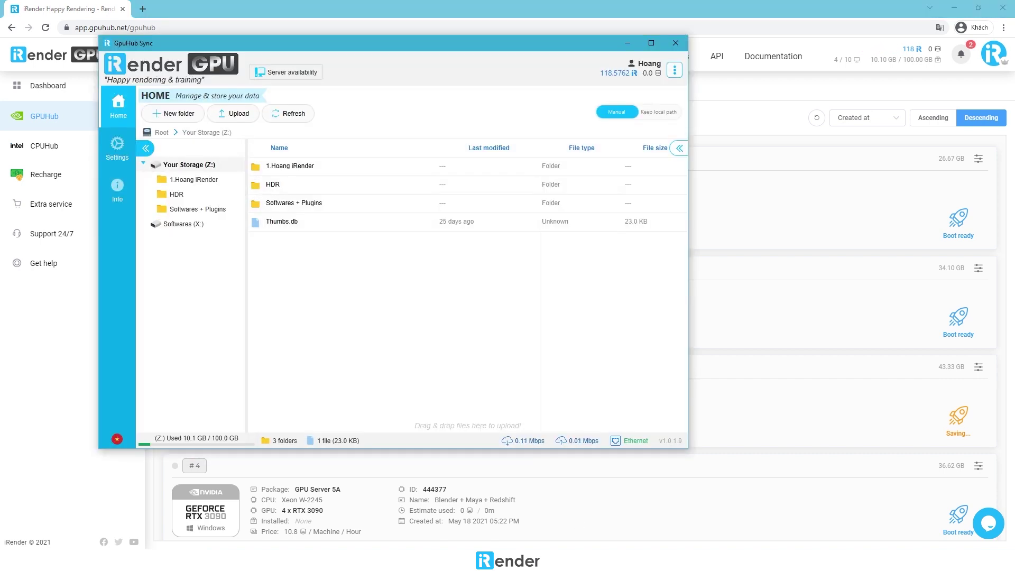
pyautogui.click(290, 123)
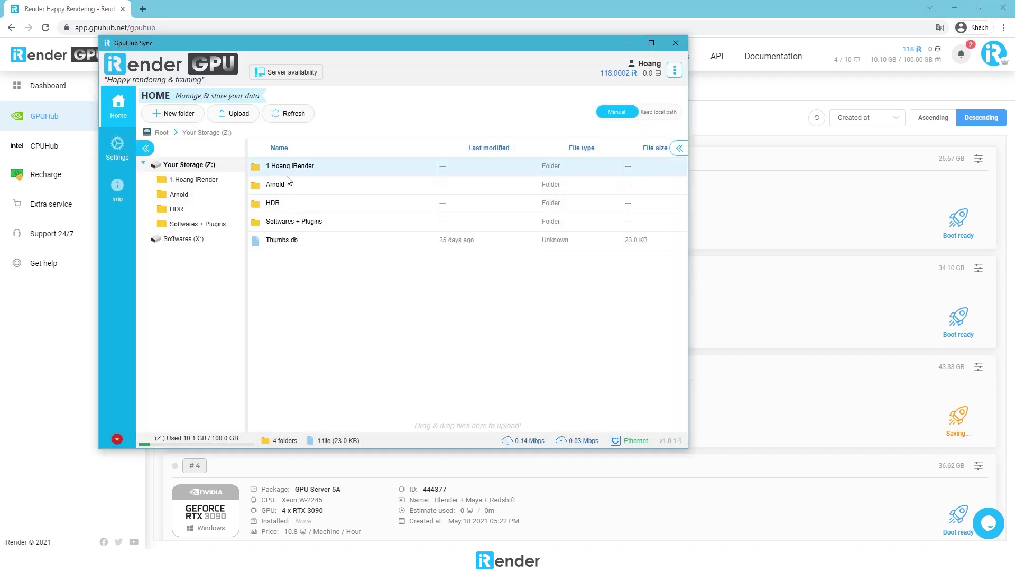
pyautogui.doubleClick(286, 184)
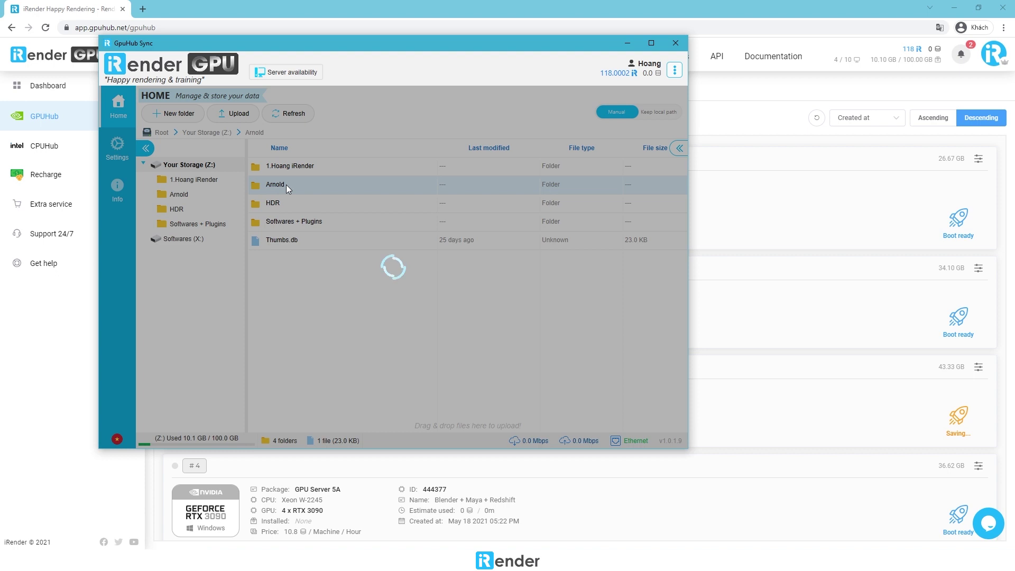
# Download the Render folder into HoudiniProject\Arnold on the local D: drive and clear the completed transfer.
pyautogui.rightClick(282, 201)
pyautogui.click(317, 208)
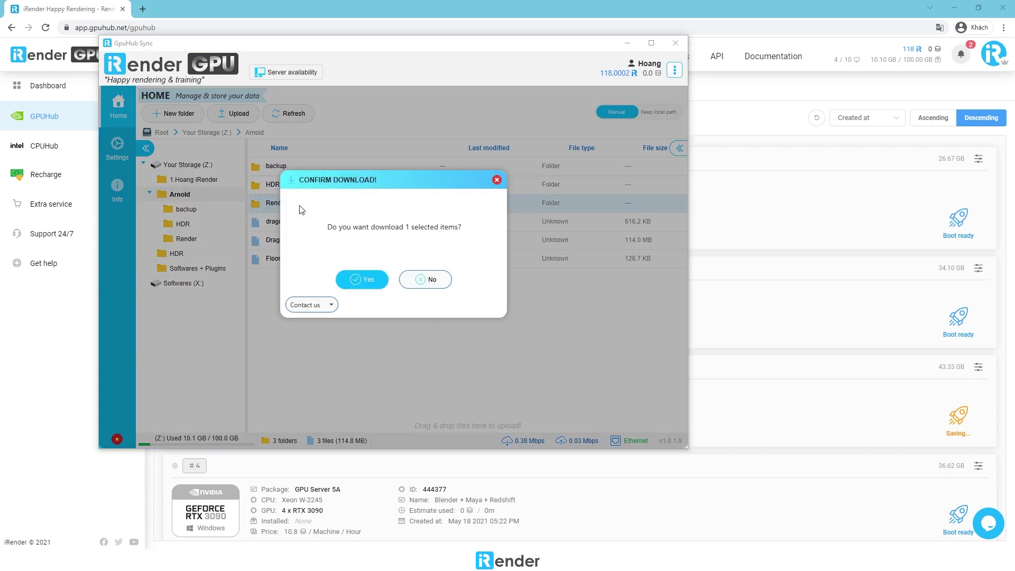
pyautogui.click(362, 280)
pyautogui.doubleClick(232, 132)
pyautogui.click(524, 321)
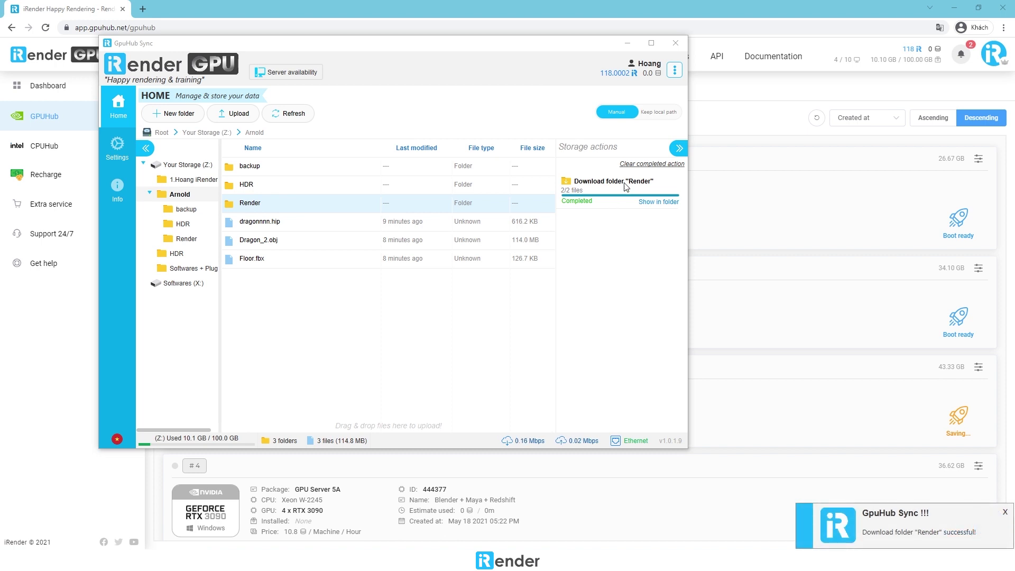
pyautogui.click(637, 166)
# Switch to the local File Explorer, open the downloaded Render folder and select the Dragon image.
pyautogui.click(464, 560)
pyautogui.doubleClick(586, 203)
pyautogui.doubleClick(588, 219)
pyautogui.click(588, 218)
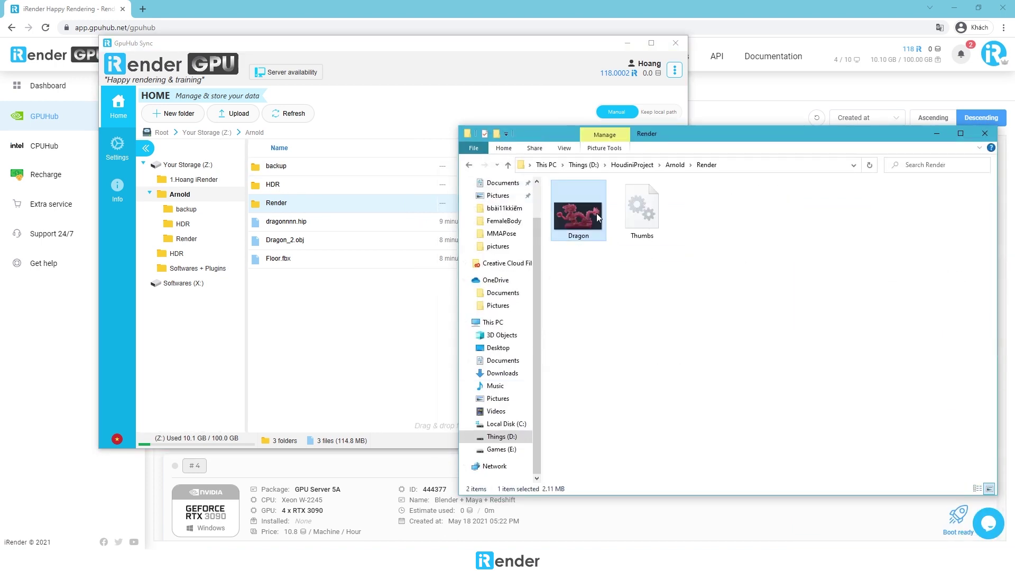